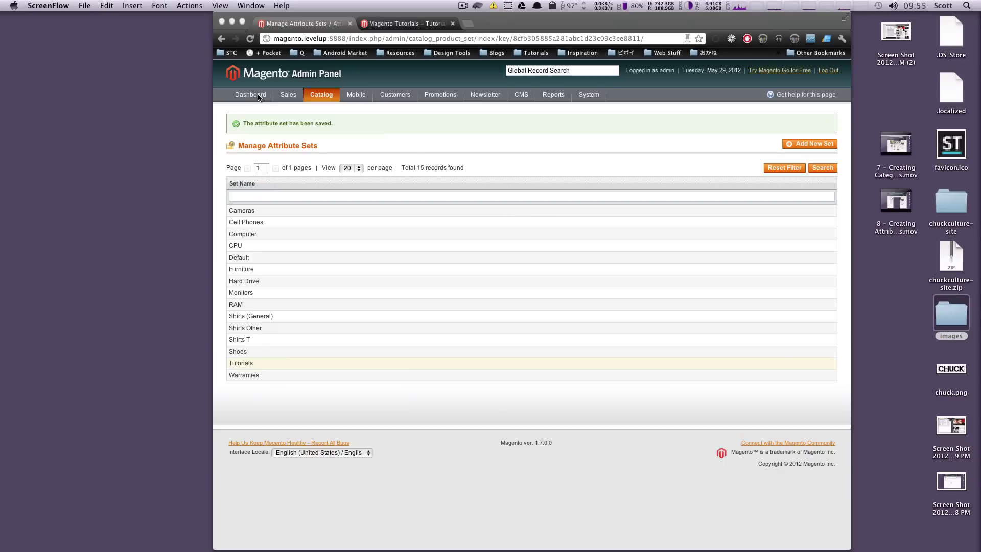
Open the Manage Attributes list in the catalog and check its records-per-page choices
click(322, 96)
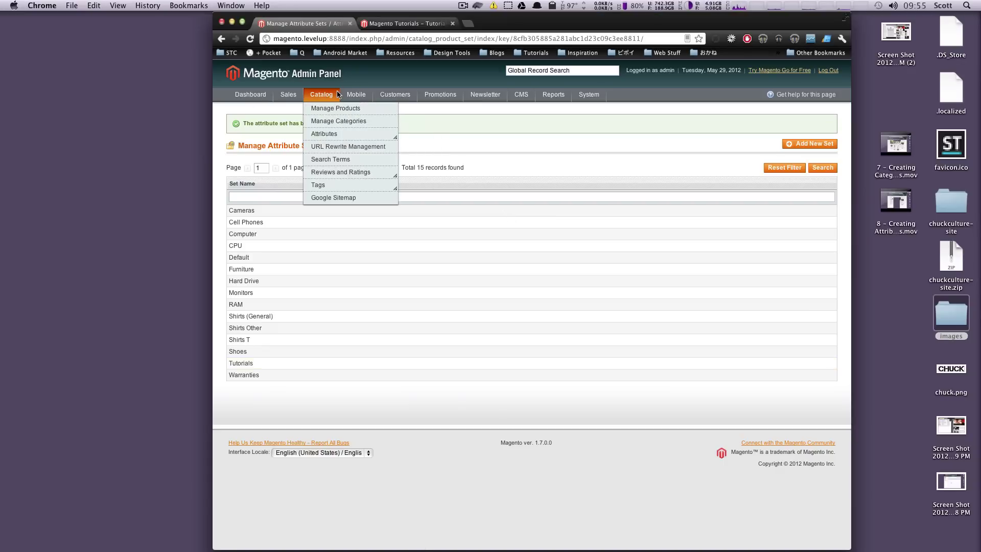
mouse_move(338, 134)
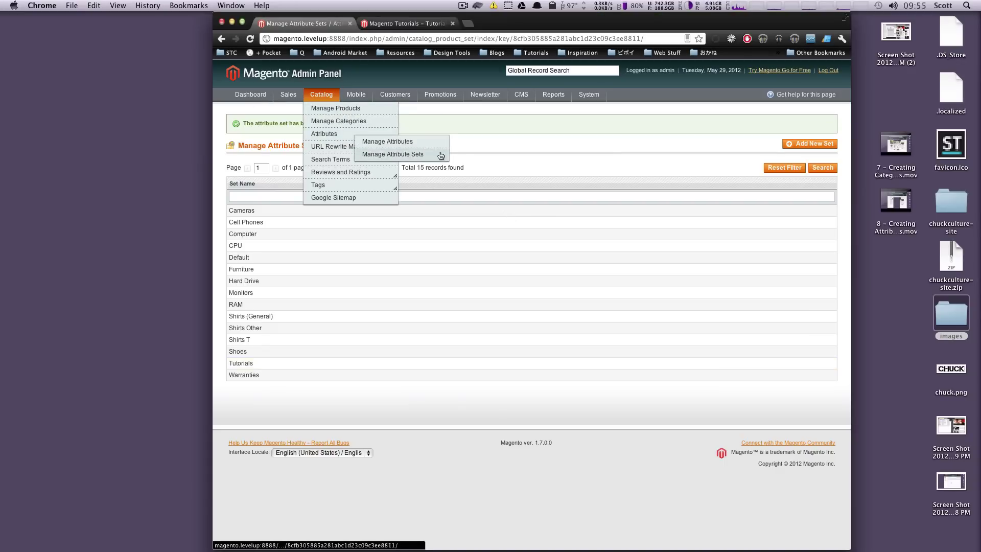
click(416, 145)
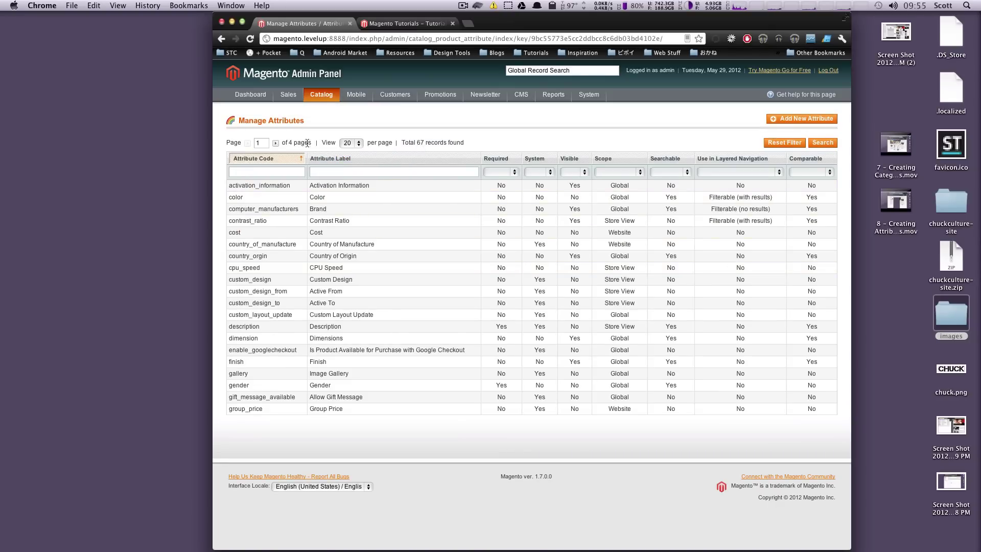
click(350, 144)
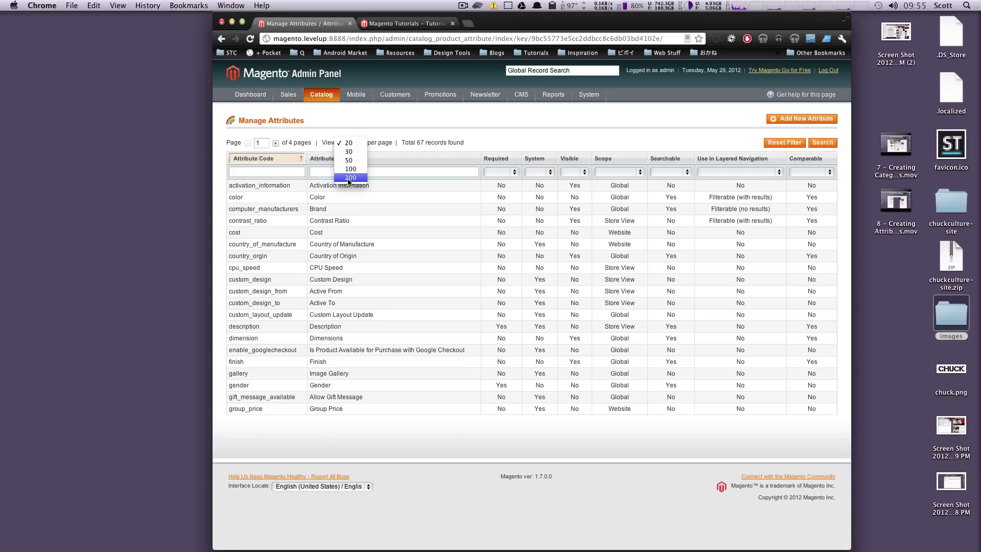
click(405, 120)
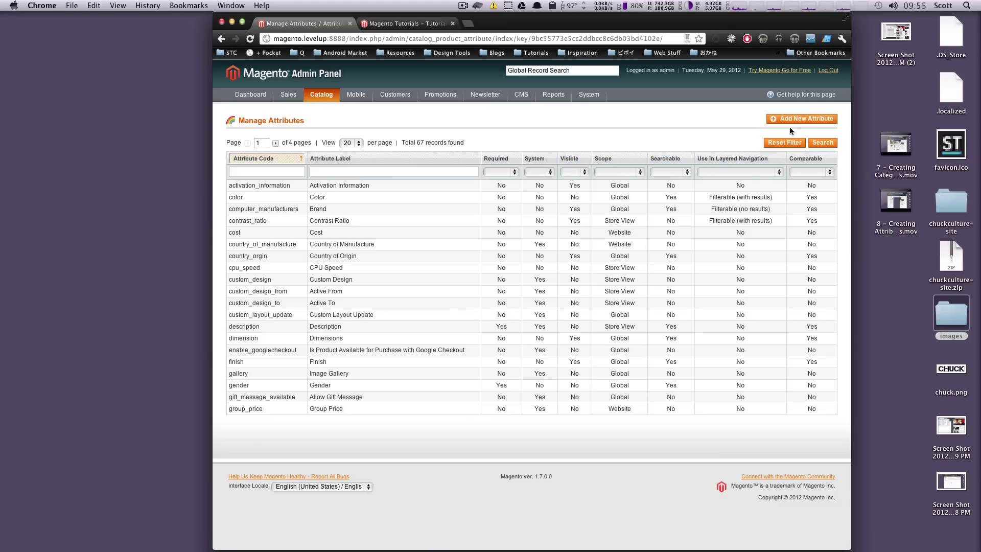
Start a new product attribute with the code "format" and Dropdown as its catalog input type
click(811, 121)
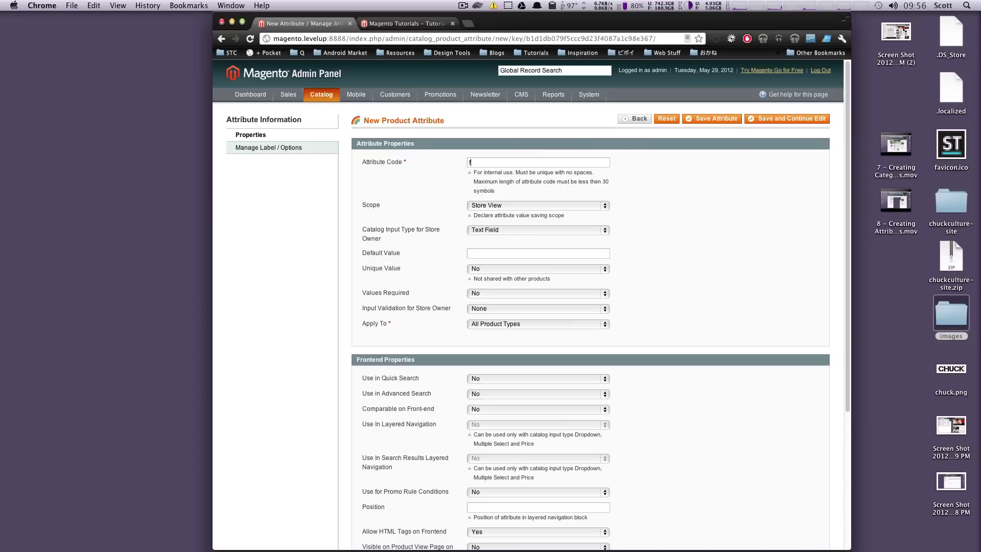
text(ormat)
click(417, 220)
click(499, 233)
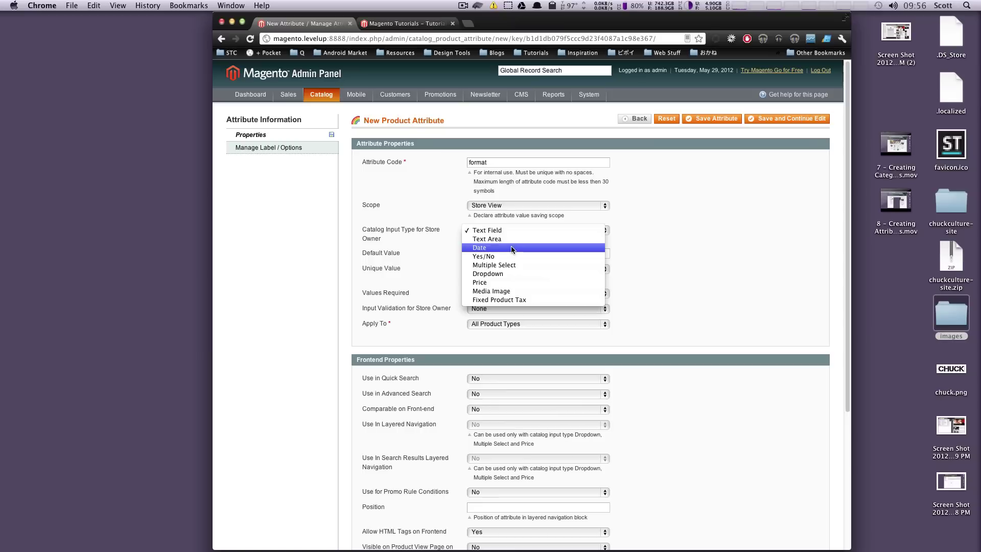
click(511, 275)
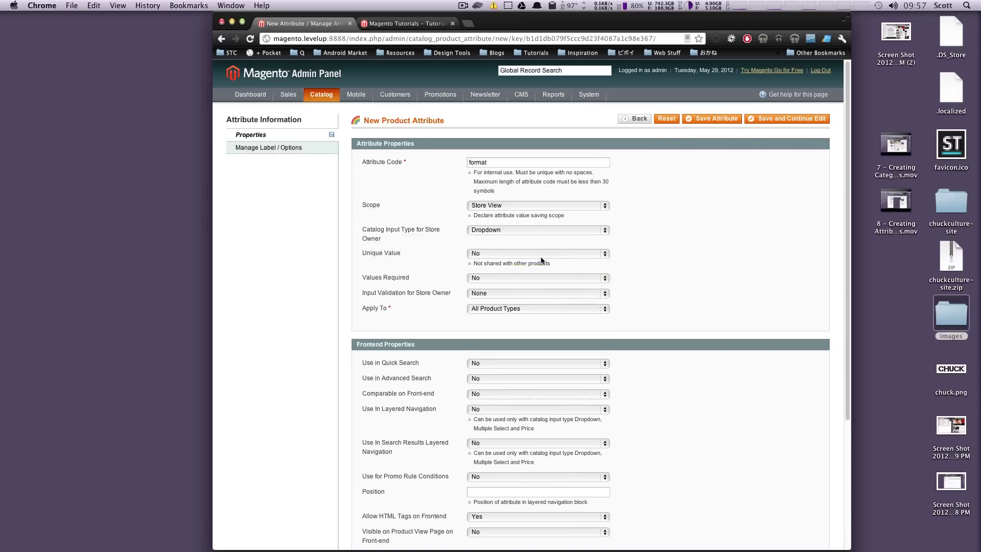
Set Values Required to Yes, keeping Unique Value at No and Input Validation for Store Owner at None
click(572, 255)
click(572, 254)
click(509, 279)
click(499, 269)
click(515, 295)
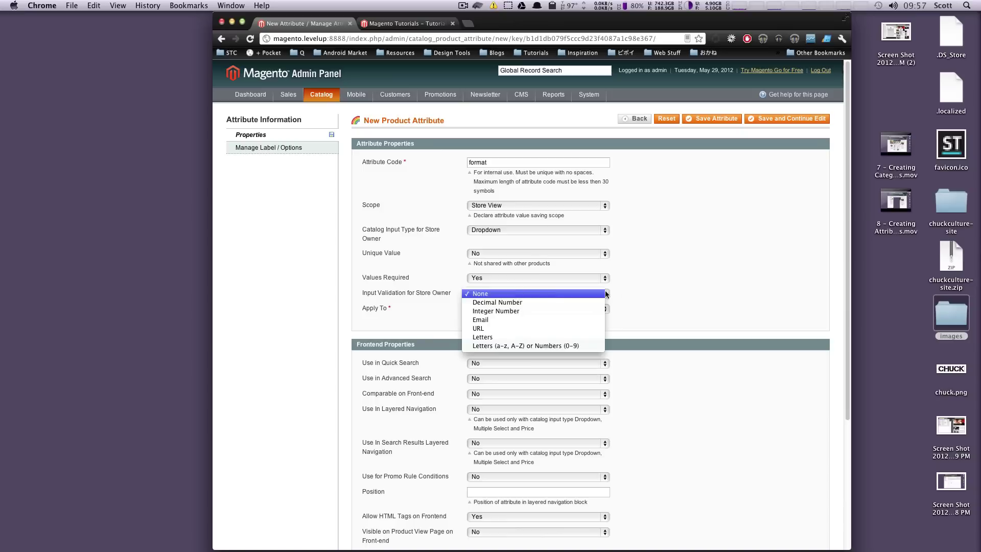
click(638, 290)
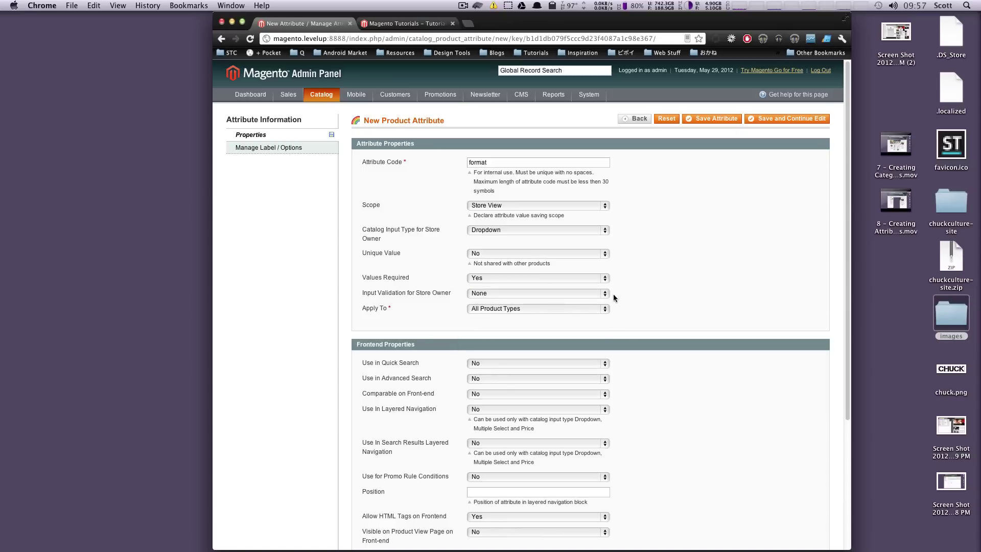
Try limiting the attribute to selected product types, and restore Apply To to All Product Types
click(570, 307)
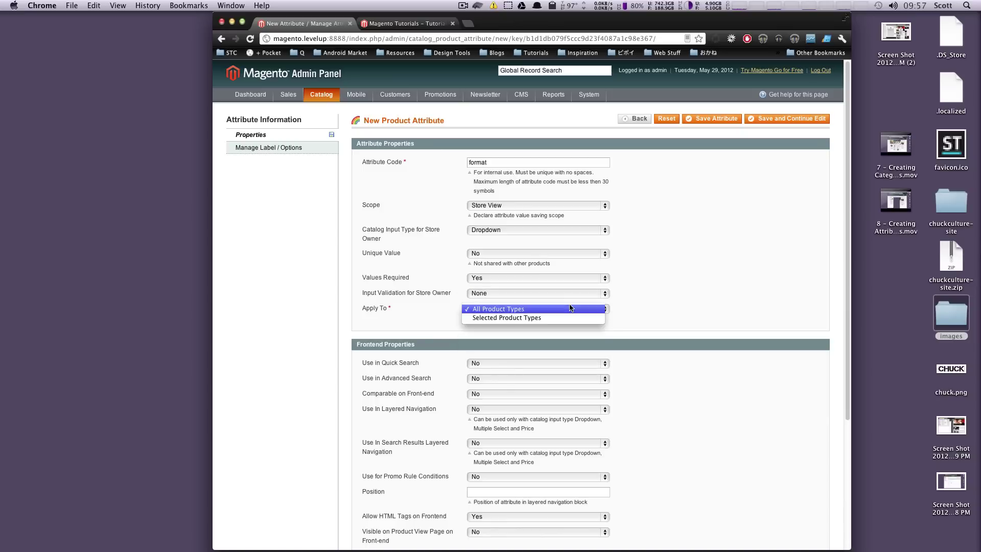
click(562, 318)
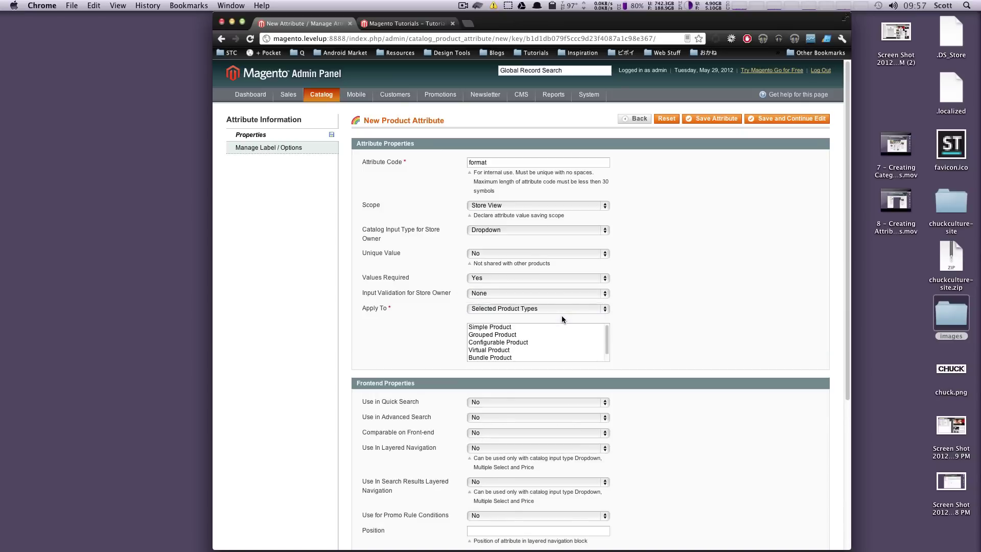
click(510, 350)
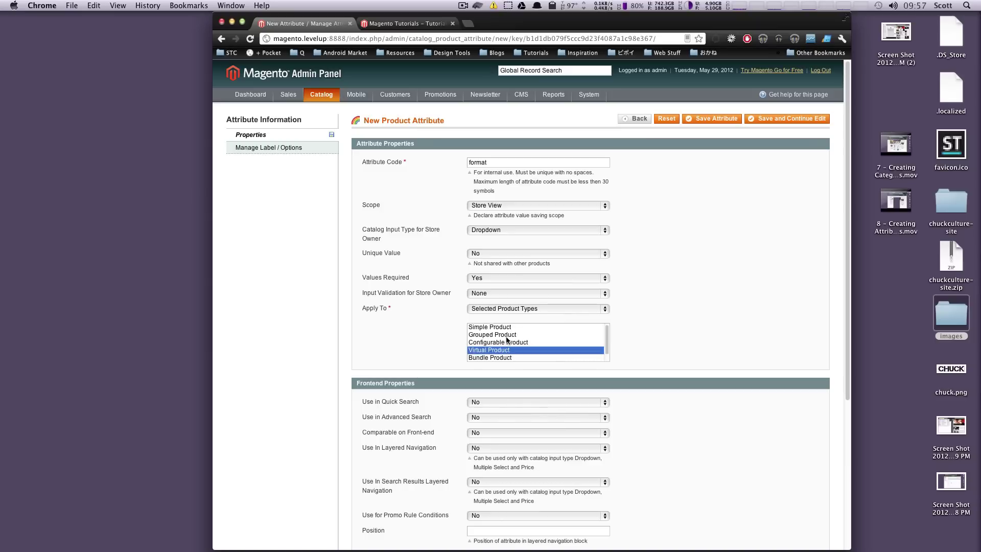
click(501, 343)
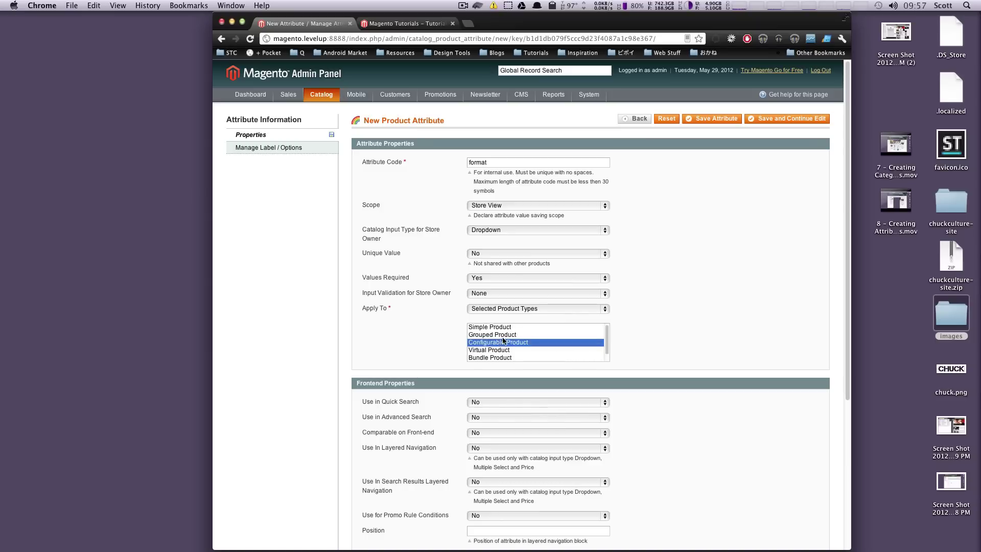
click(505, 335)
click(509, 327)
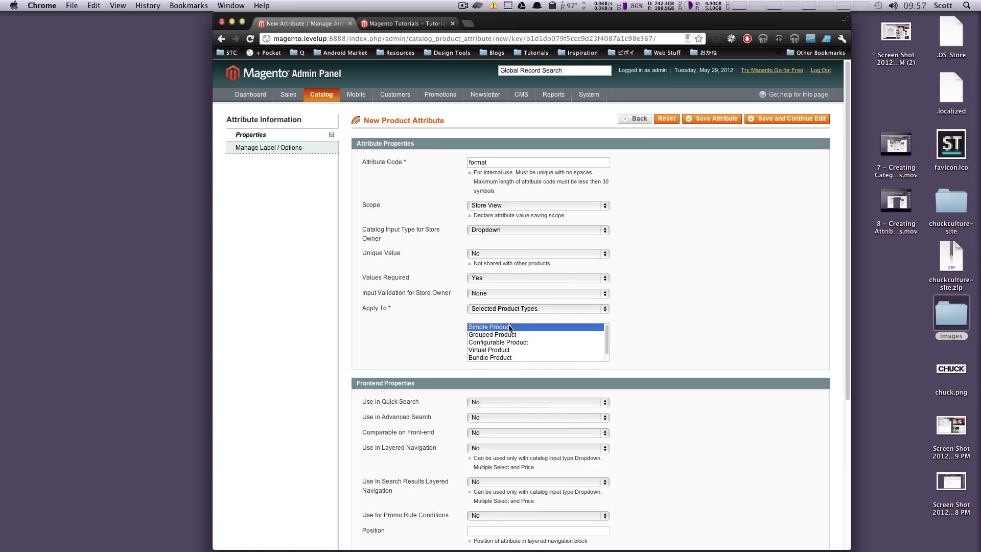
click(529, 308)
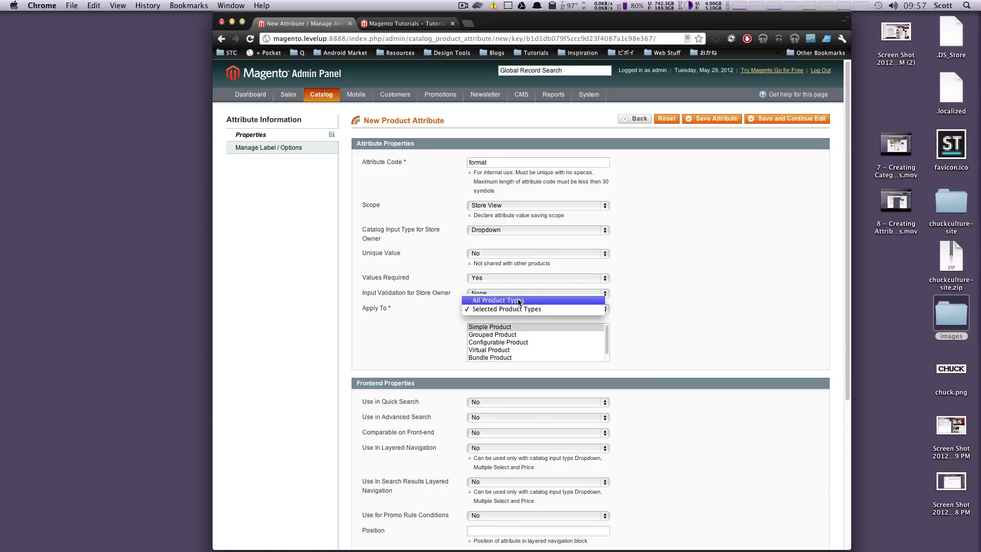
click(518, 301)
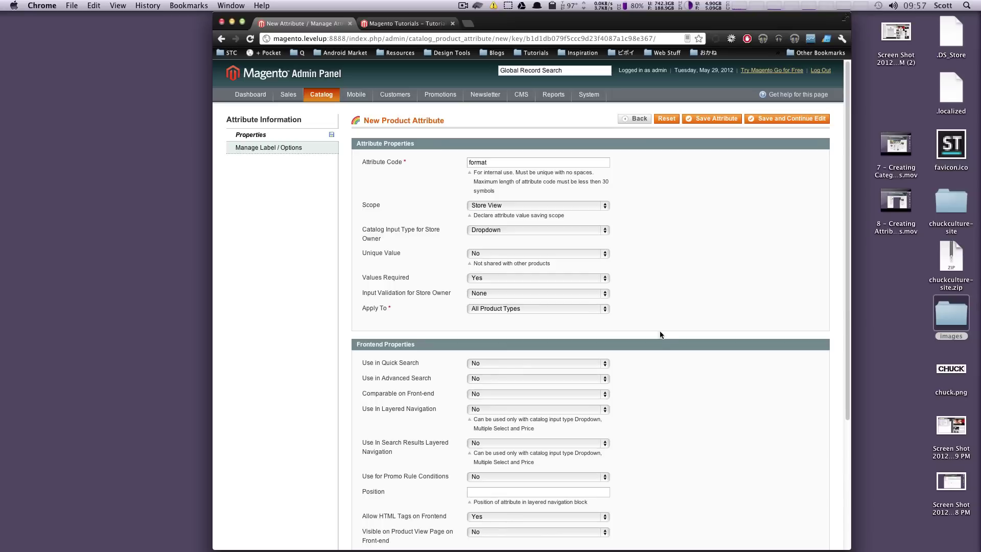
Set Use in Quick Search, Use in Advanced Search and Comparable on Front-end to Yes in the frontend properties
scroll(658, 332, down, 3)
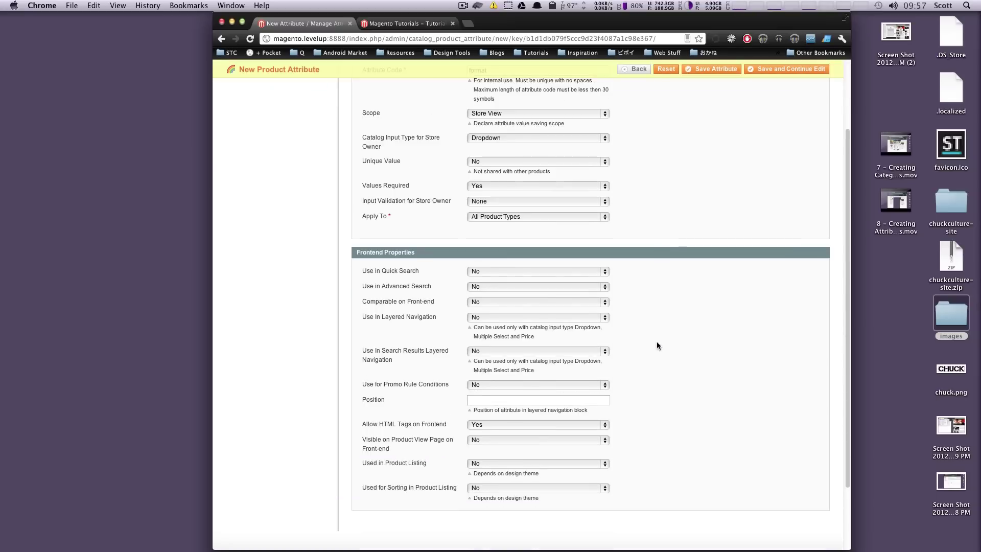
click(582, 272)
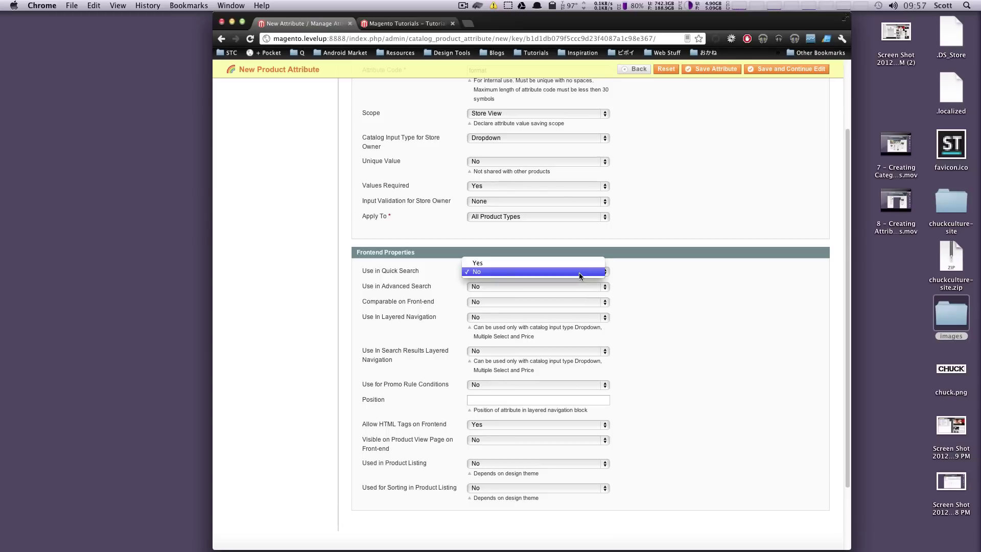
click(559, 264)
click(555, 286)
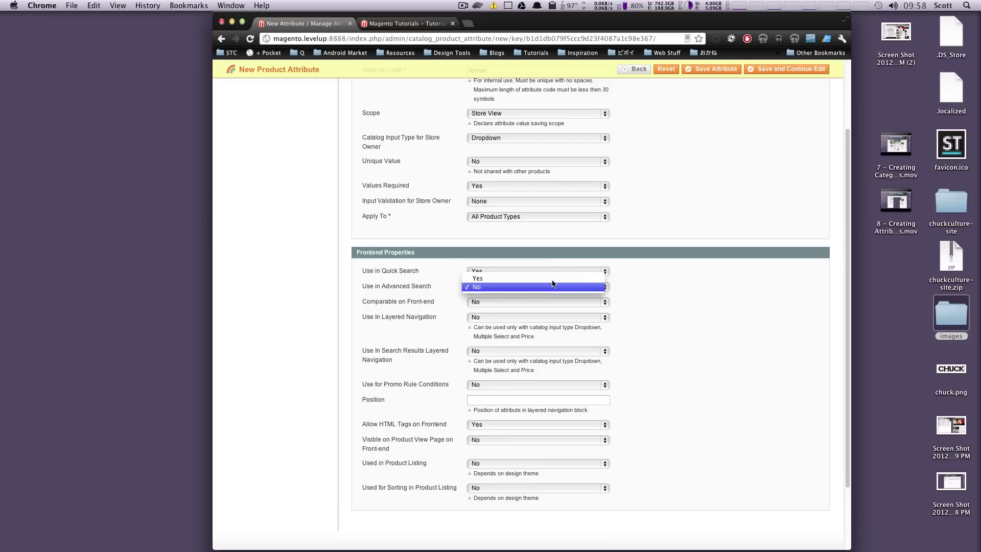
click(551, 278)
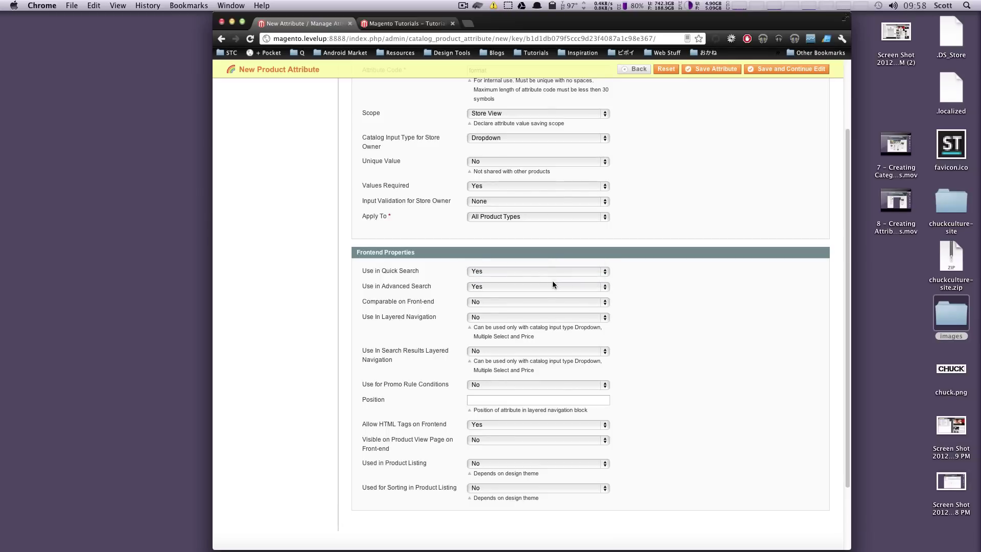
click(574, 304)
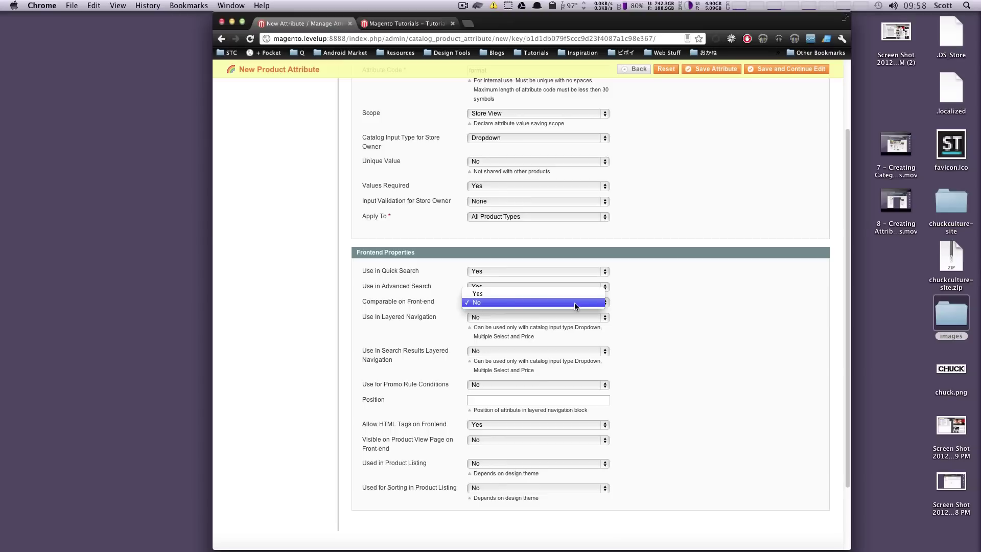
click(557, 293)
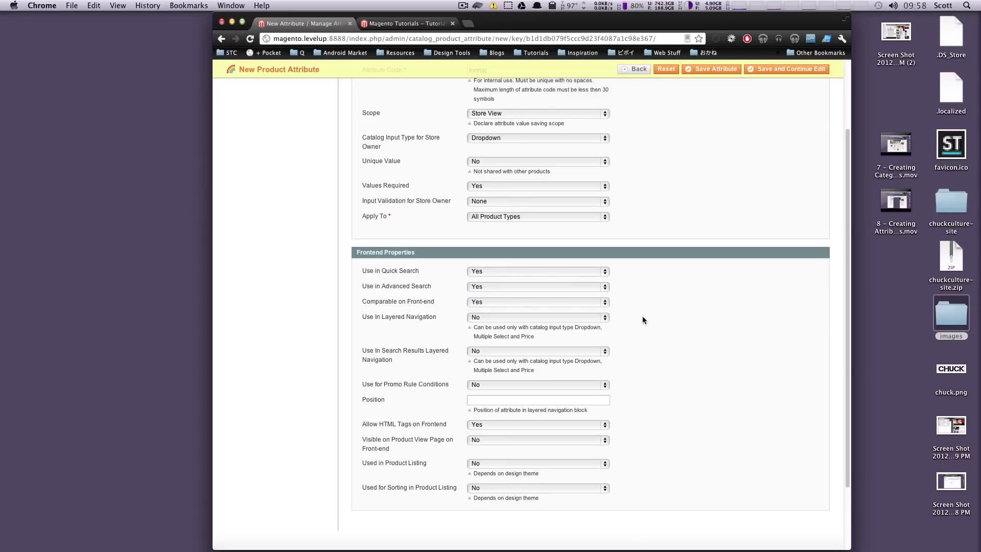
Set Use In Layered Navigation to Filterable (with results) and Use In Search Results Layered Navigation to Yes
scroll(642, 316, down, 3)
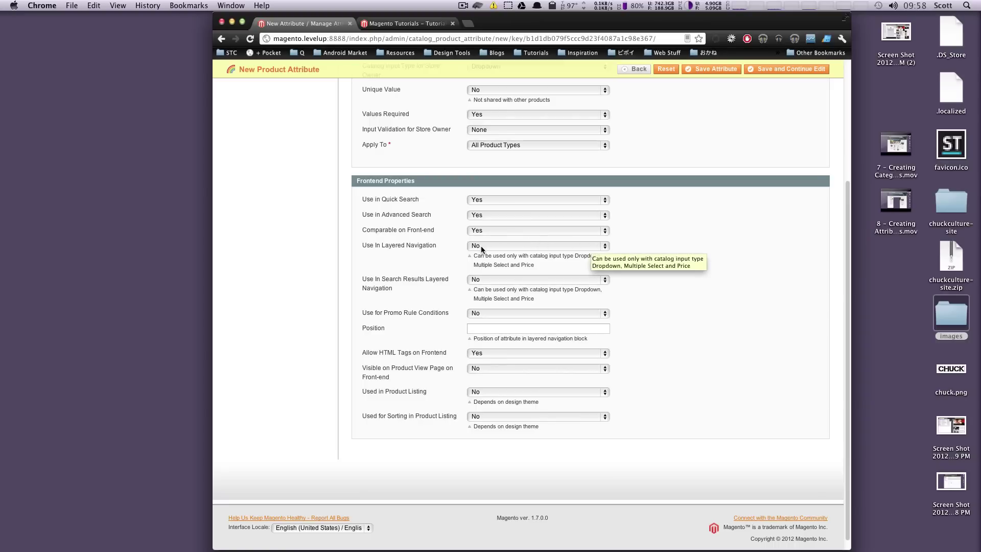
click(505, 243)
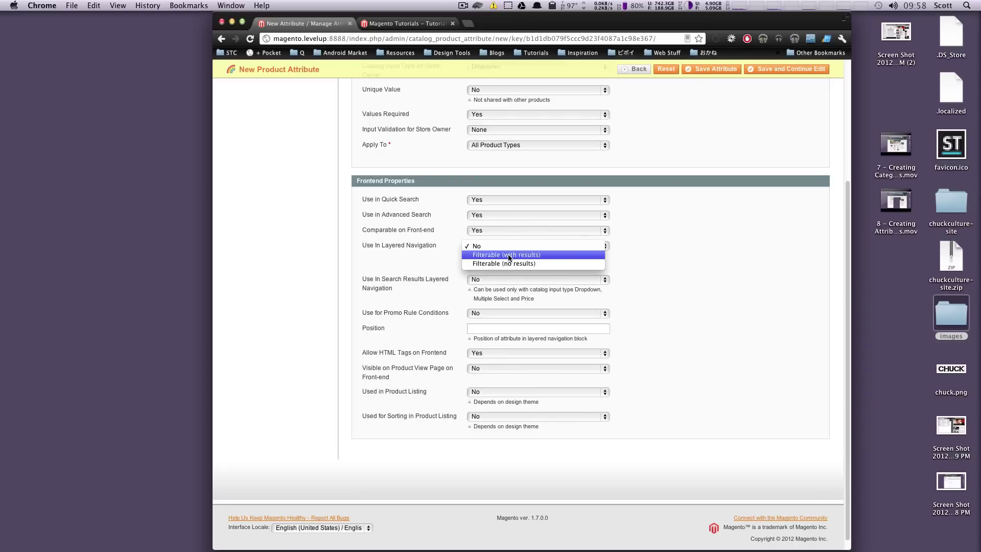
click(553, 257)
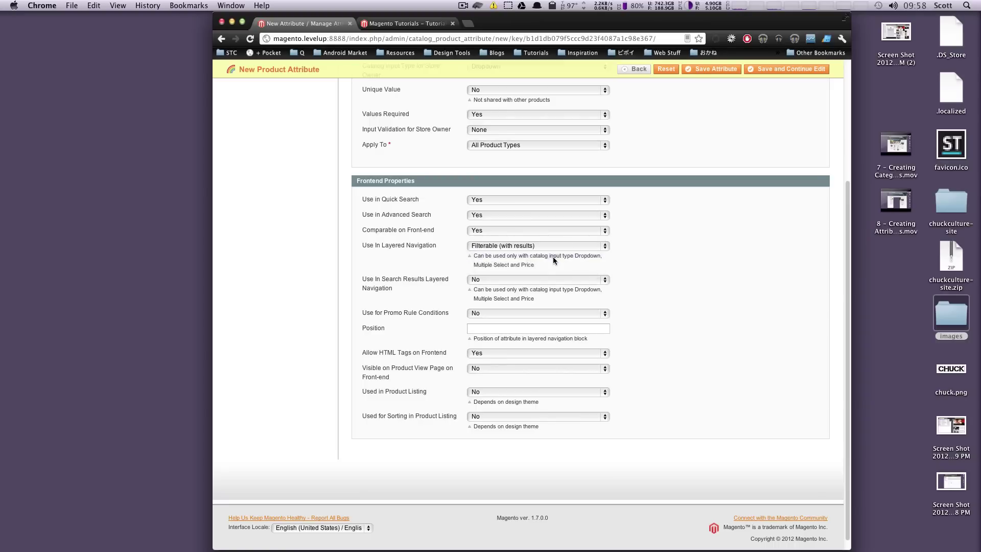
click(500, 279)
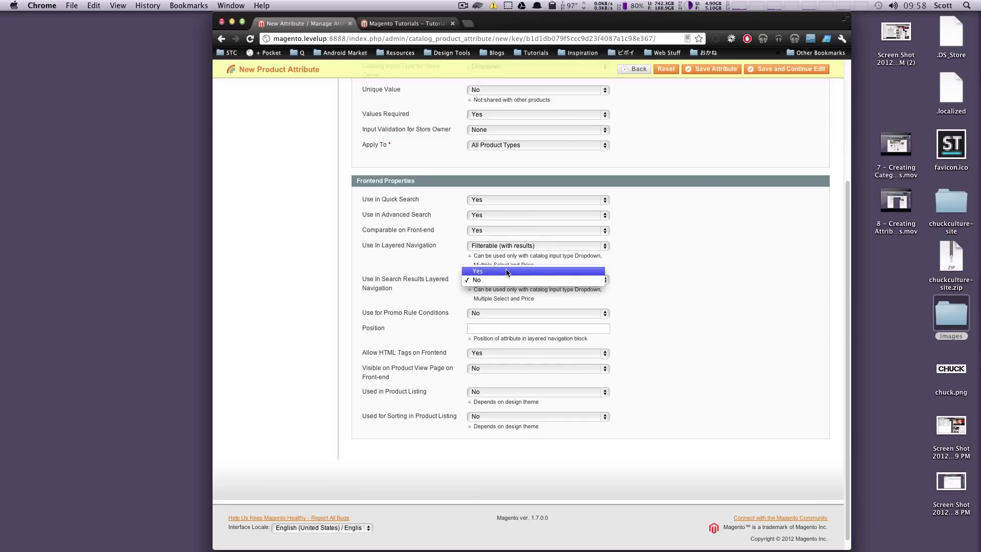
click(507, 271)
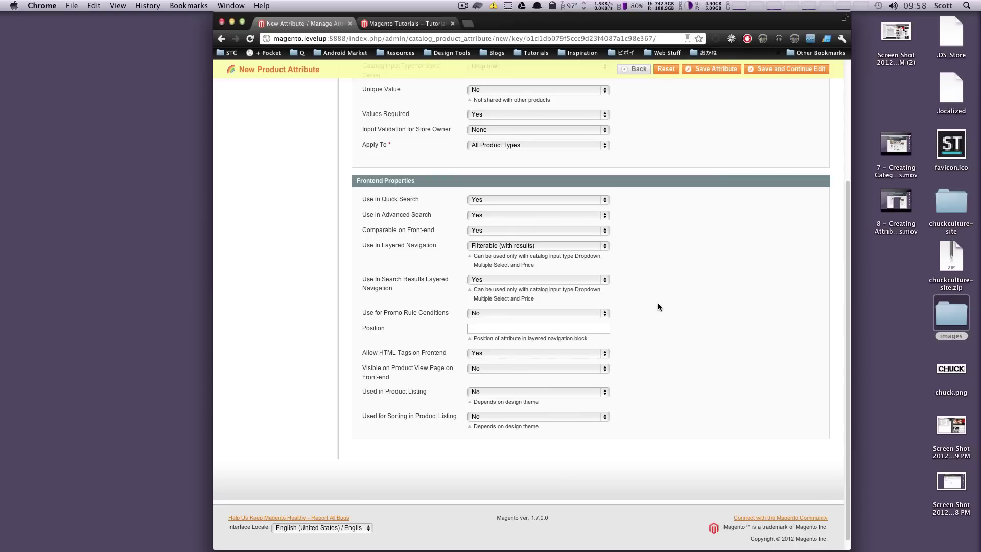
Set Visible on Product View Page on Front-end to Yes, leaving Position blank and Used in Product Listing at No
click(498, 328)
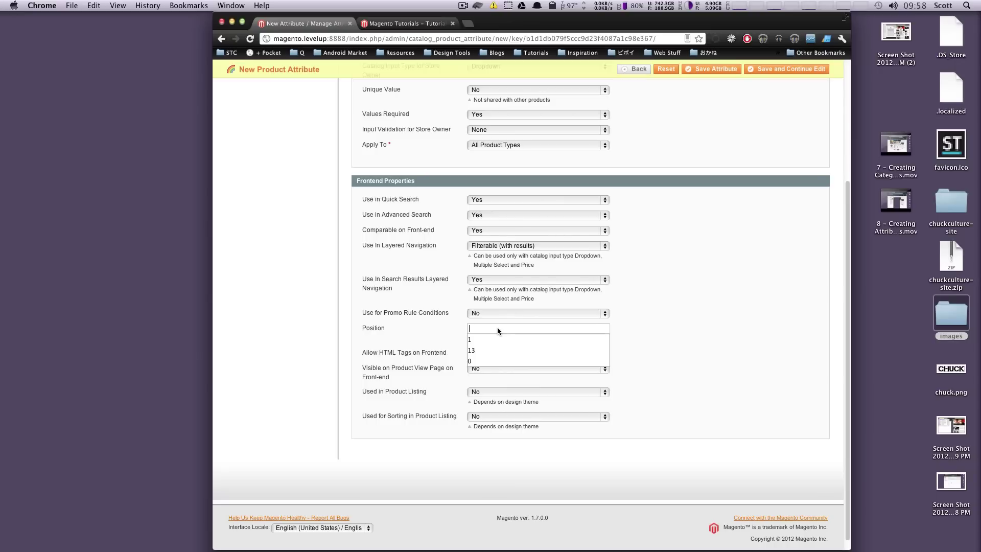
click(641, 334)
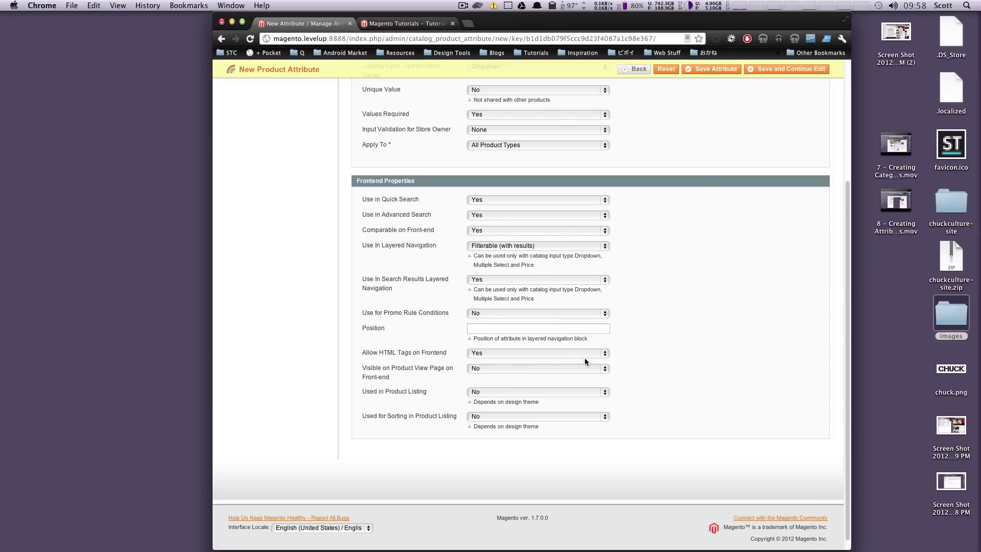
click(519, 369)
click(508, 361)
click(512, 392)
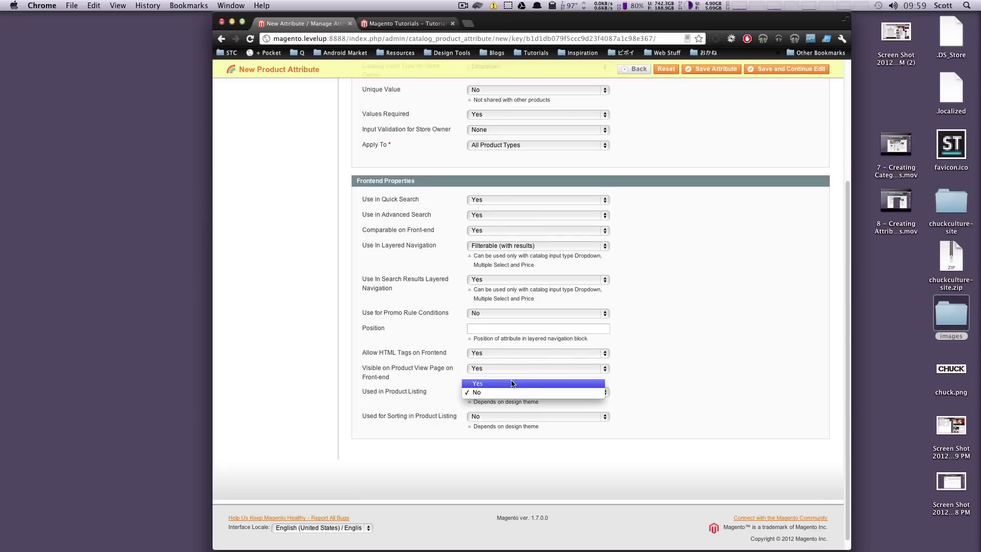
click(505, 392)
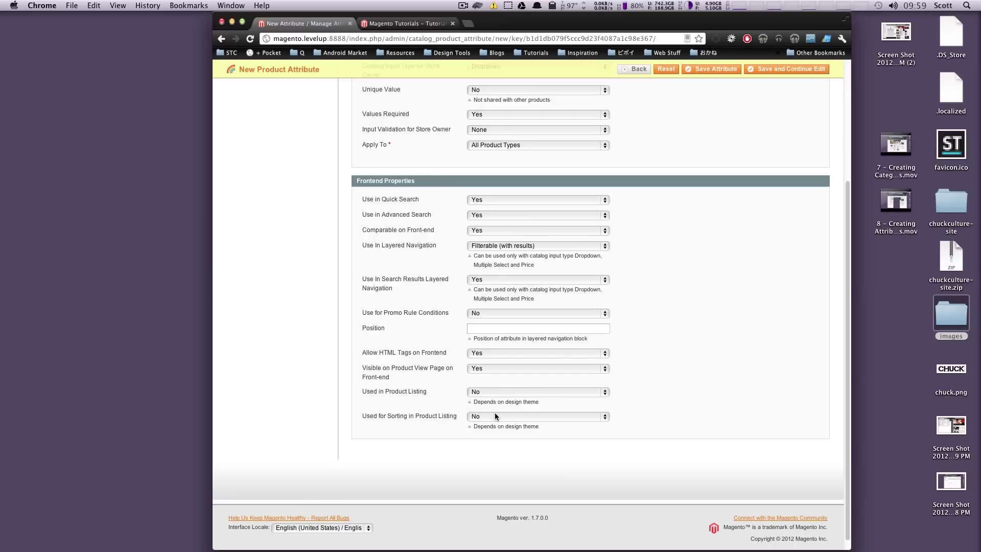
Add a first option with the Admin value "mov" to the format attribute's label and option settings
scroll(496, 410, up, 5)
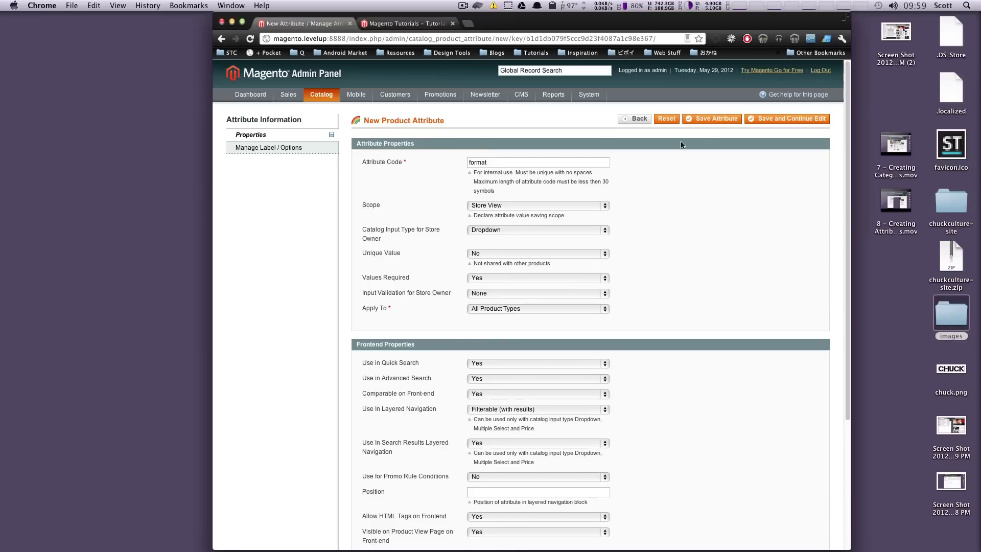
click(276, 153)
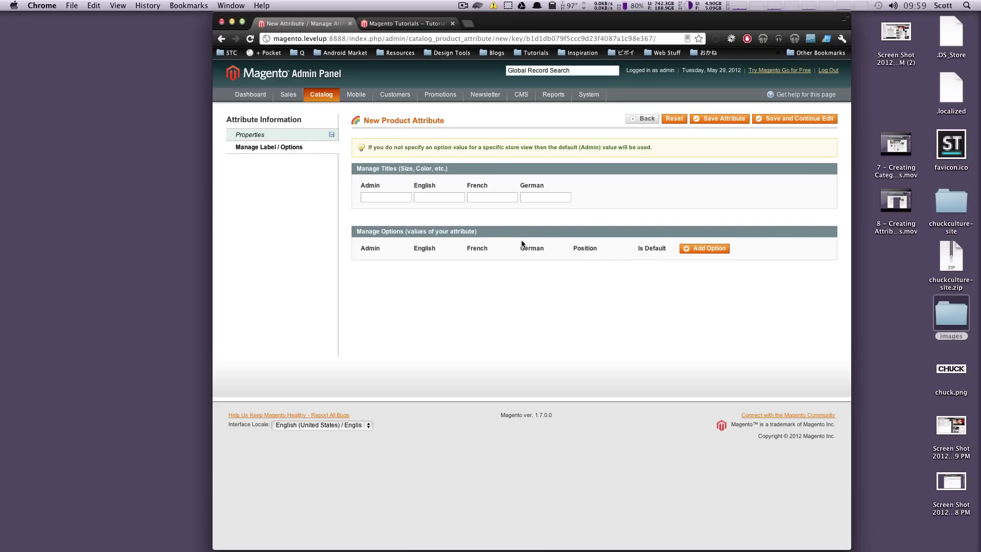
click(685, 253)
click(371, 260)
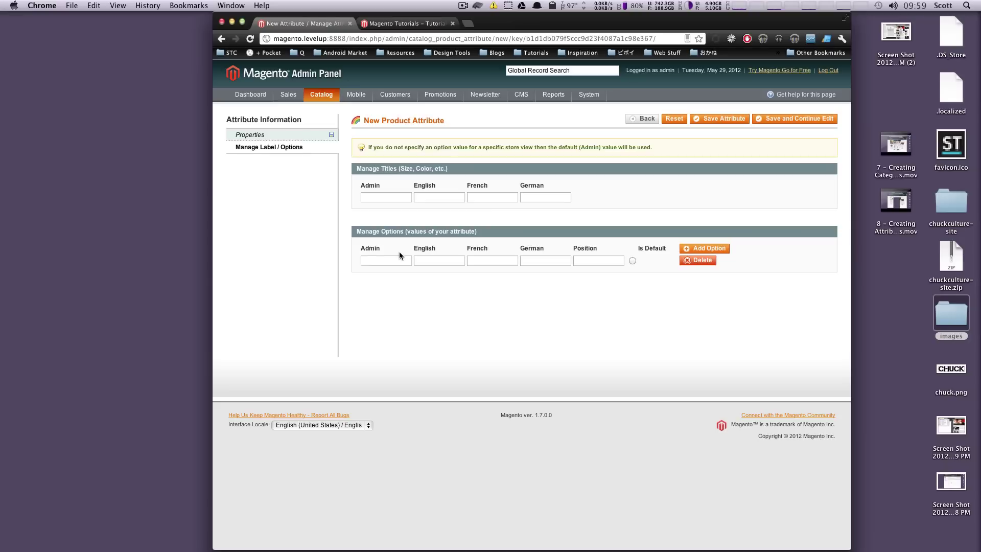
text(mov)
Add two more options with the Admin values "mp4" and "mkv", and make mov the default option
click(696, 249)
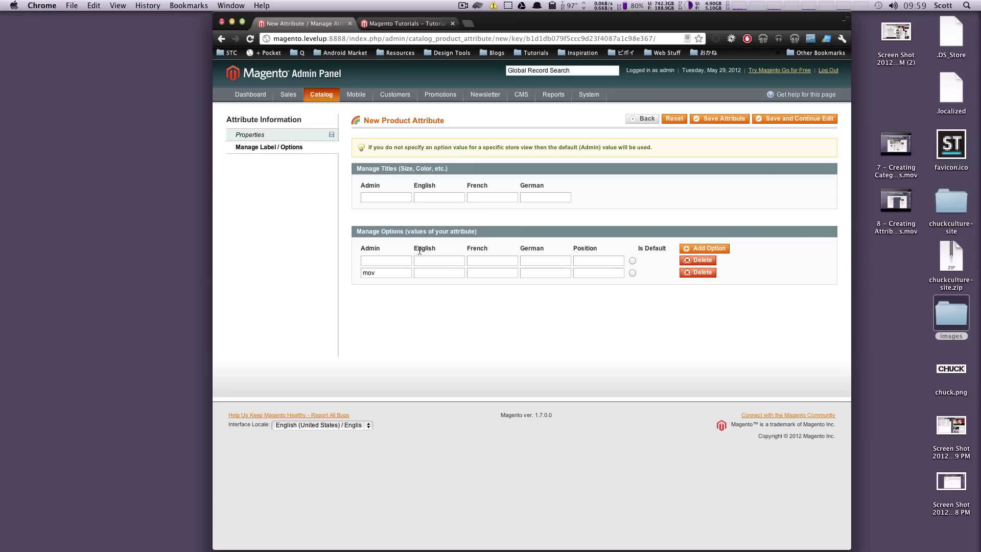
click(393, 261)
text(mp4)
click(705, 248)
click(393, 260)
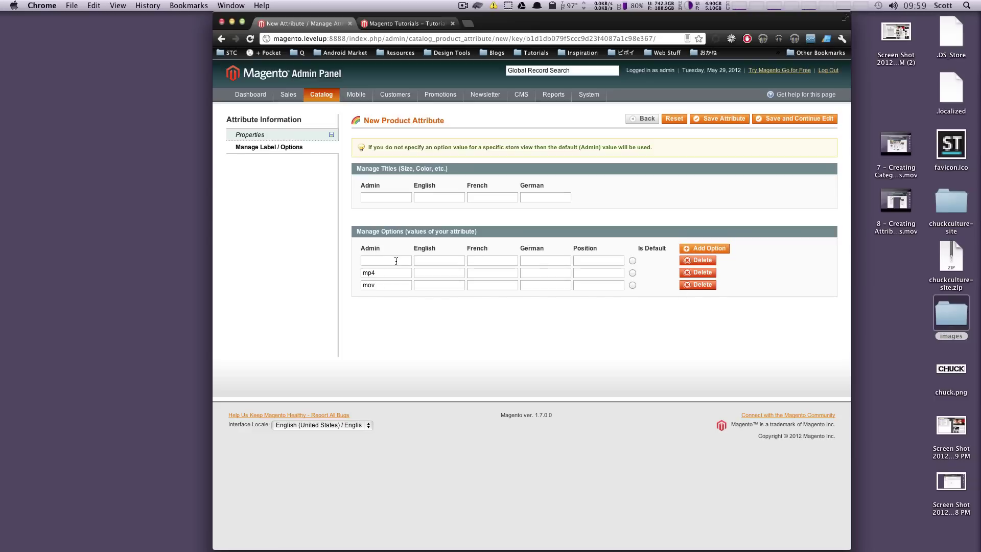
text(mkv)
click(632, 285)
drag(386, 147, 583, 149)
click(584, 154)
drag(370, 249, 378, 285)
click(385, 284)
drag(390, 252, 360, 249)
Enter "Format" as the attribute's Admin title and save the attribute
click(419, 337)
text(Format)
click(732, 124)
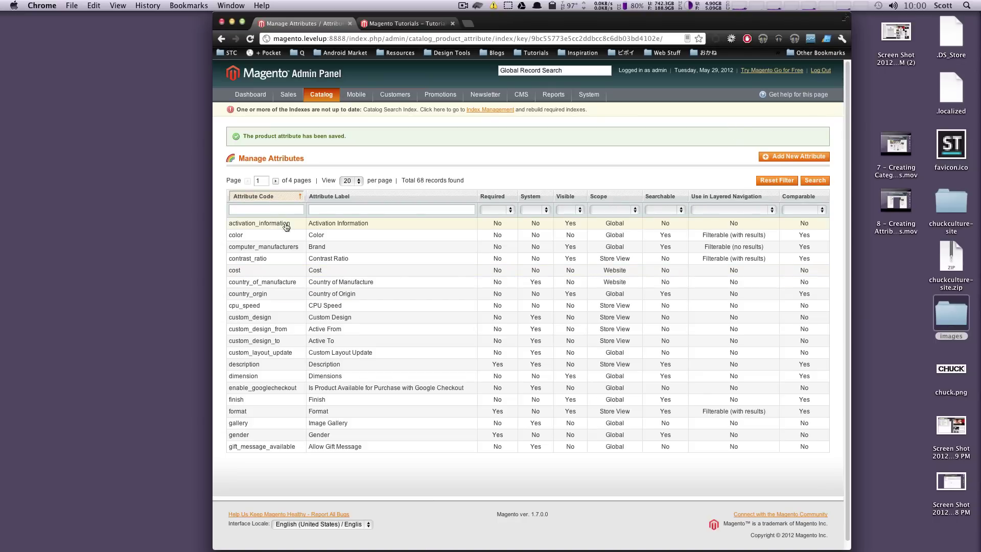
Show 200 records per page in the attribute list
scroll(290, 358, down, 1)
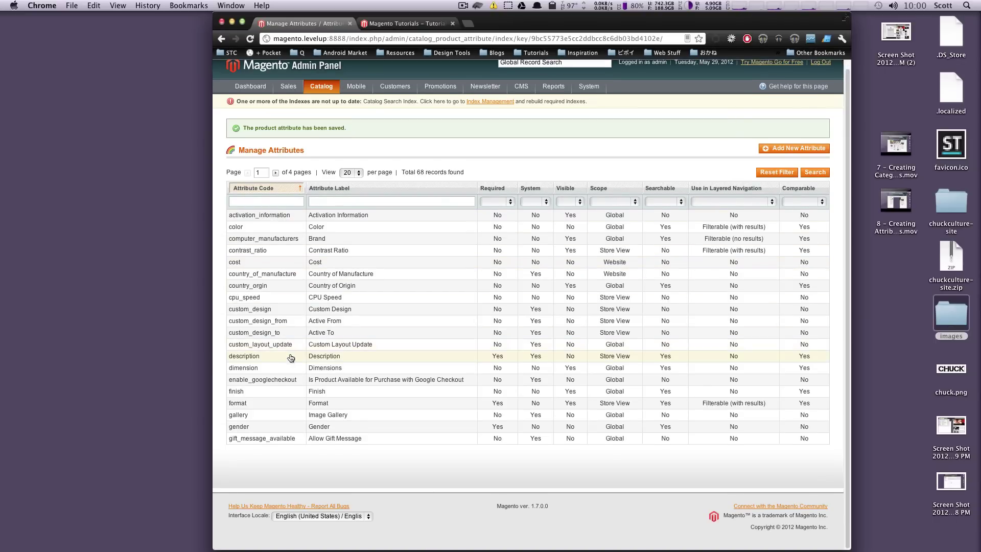
click(348, 175)
click(356, 207)
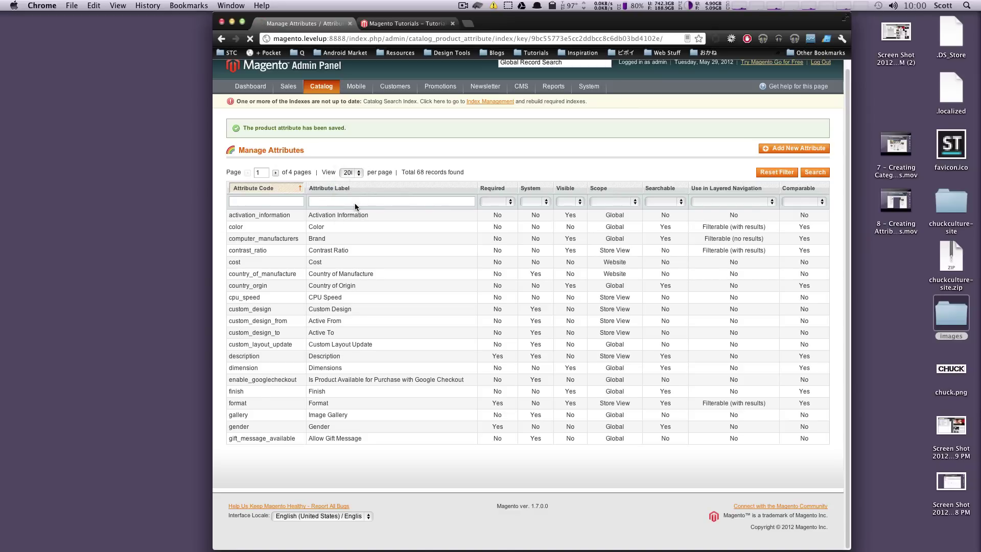
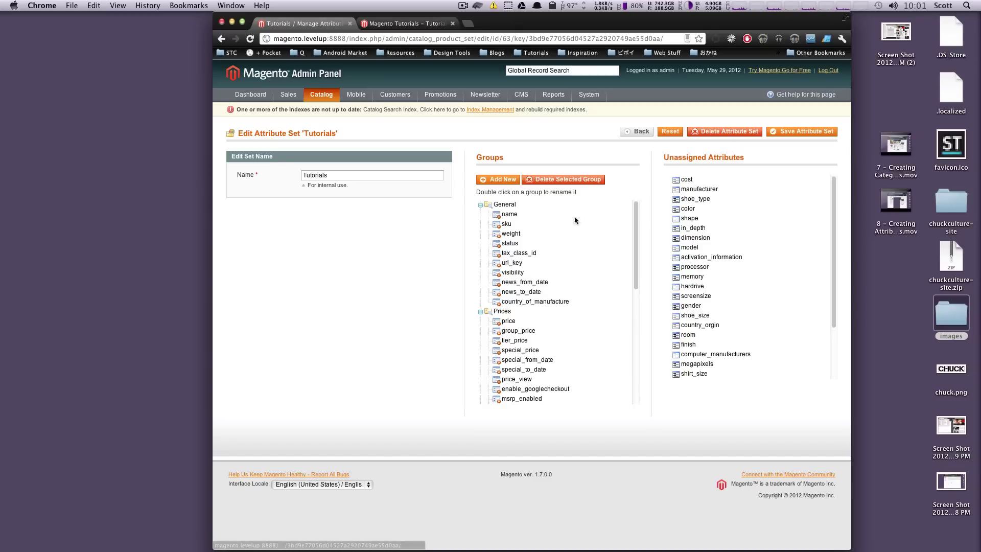
Move the unassigned format attribute into the General group directly below sku in the Tutorials attribute set, and save the set
scroll(721, 288, down, 3)
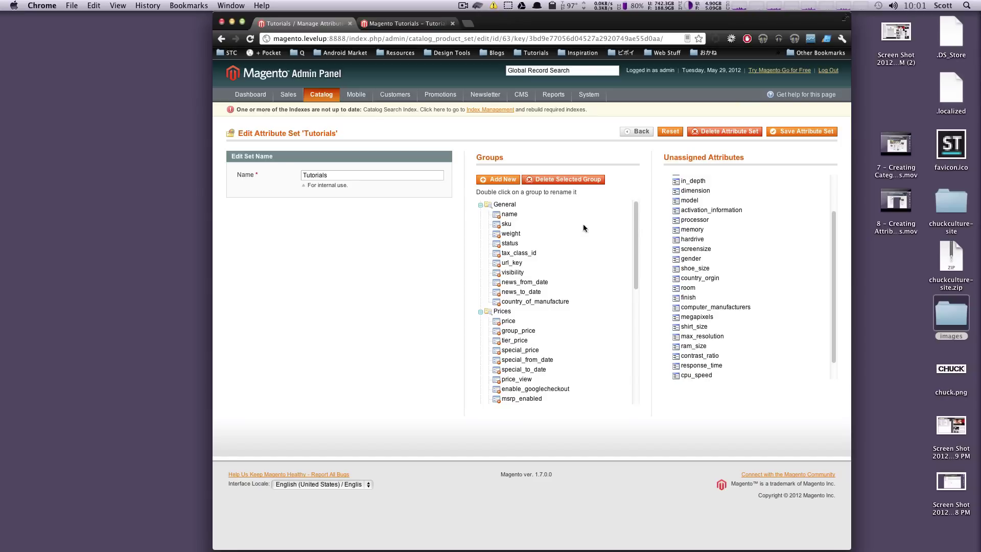
scroll(730, 235, down, 1)
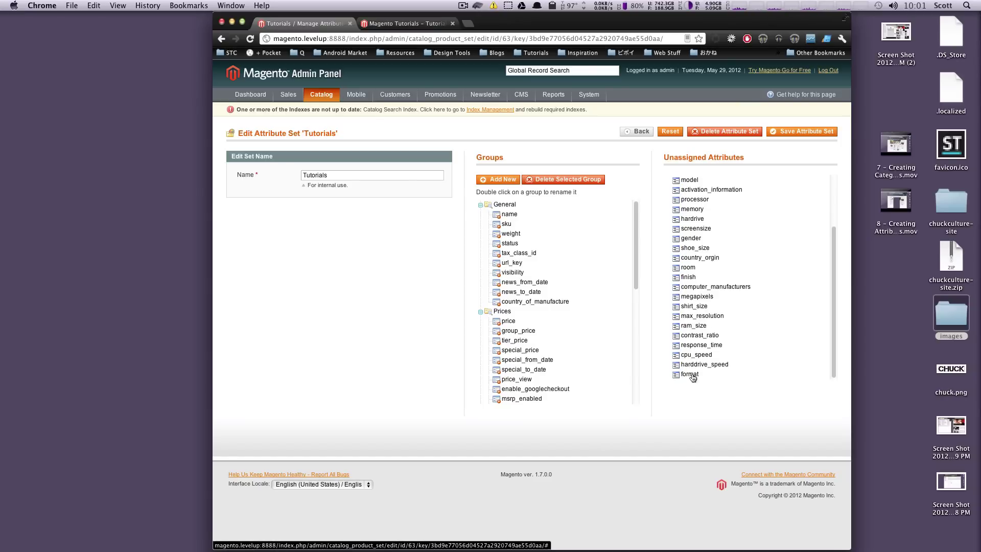
drag(692, 379, 528, 231)
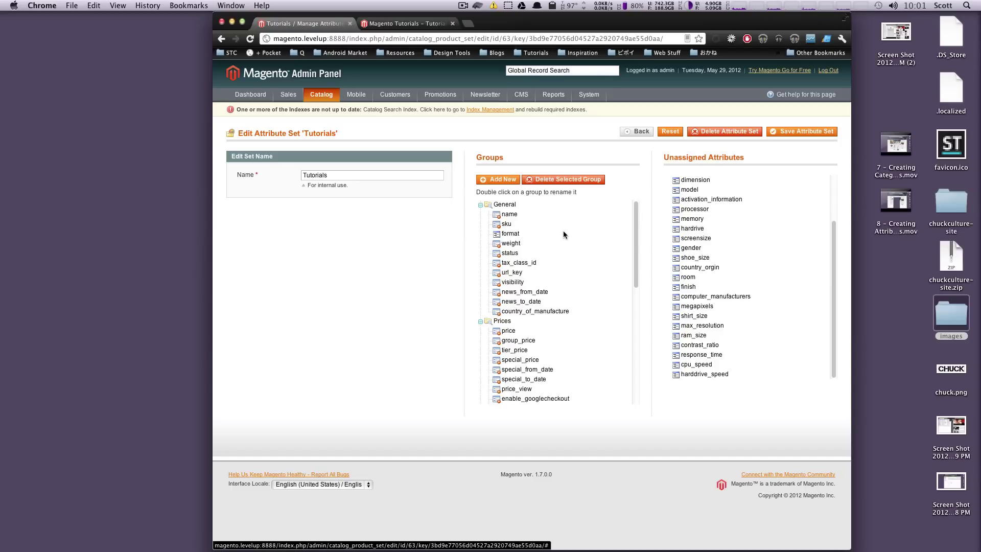
click(796, 132)
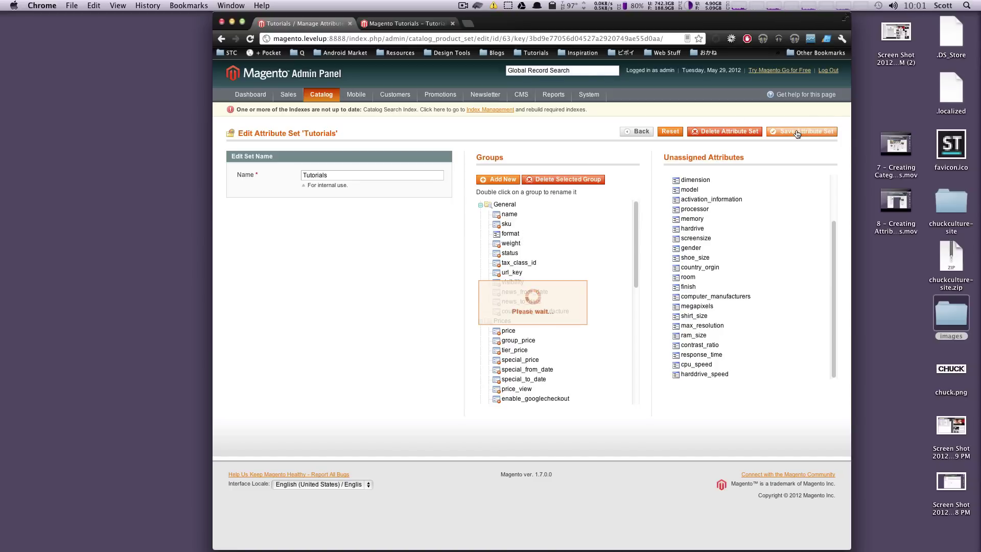